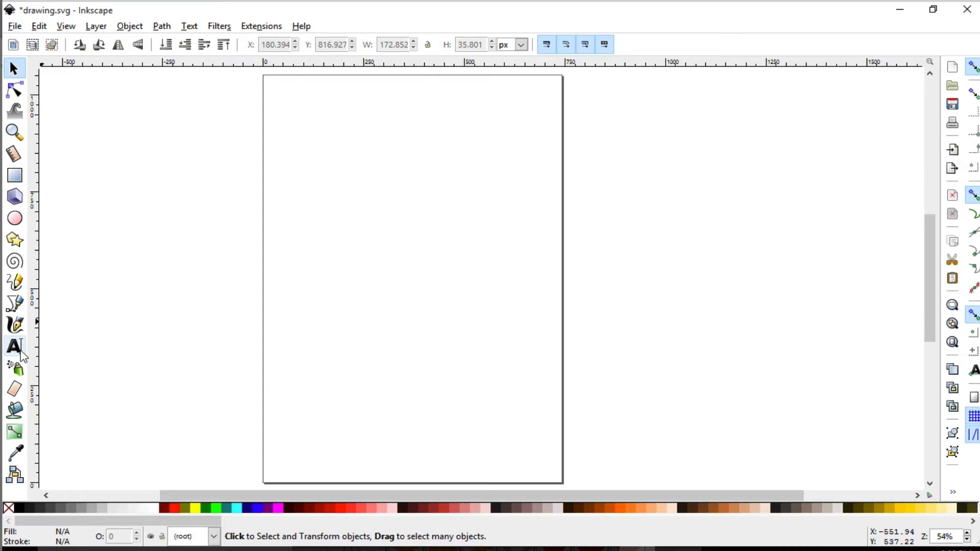
# Step: Add the text "Example" in Goudy Stout, size 32, near the upper part of the page
pyautogui.click(21, 352)
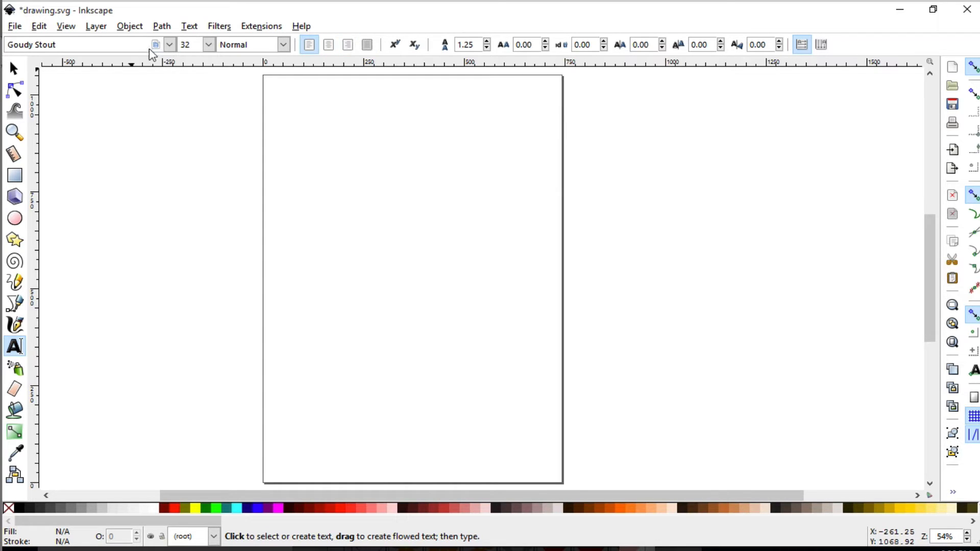
pyautogui.click(283, 45)
pyautogui.click(221, 49)
pyautogui.click(170, 45)
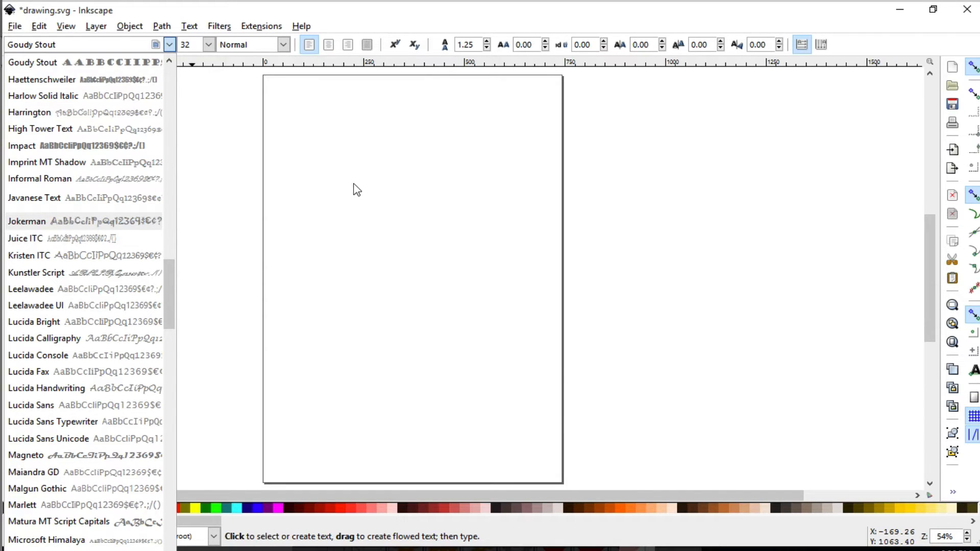
pyautogui.click(367, 160)
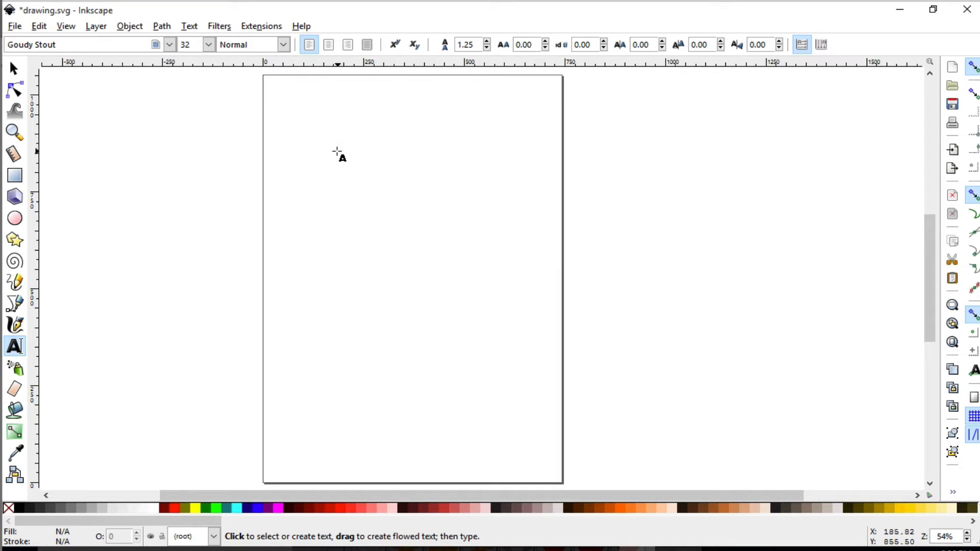
pyautogui.click(337, 149)
pyautogui.write('E')
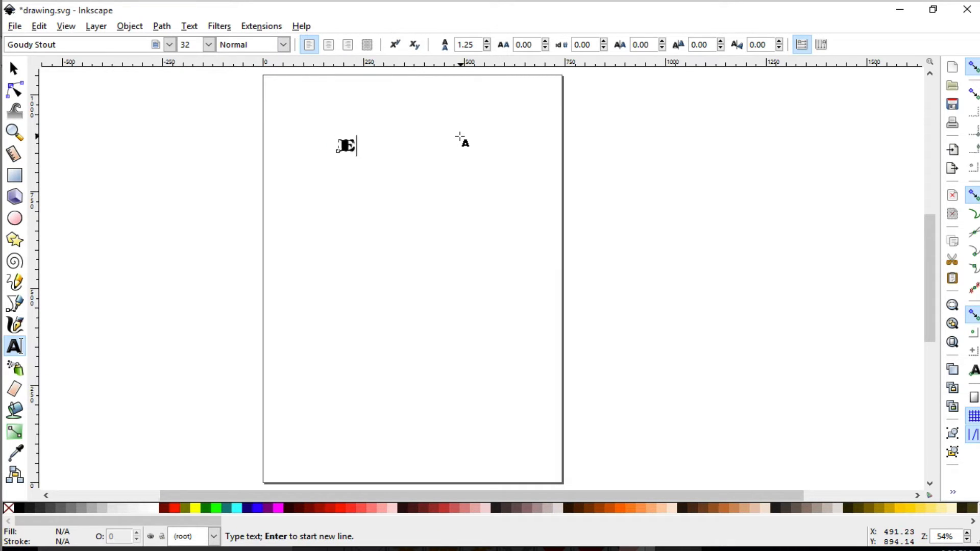
pyautogui.write('XAMPLE')
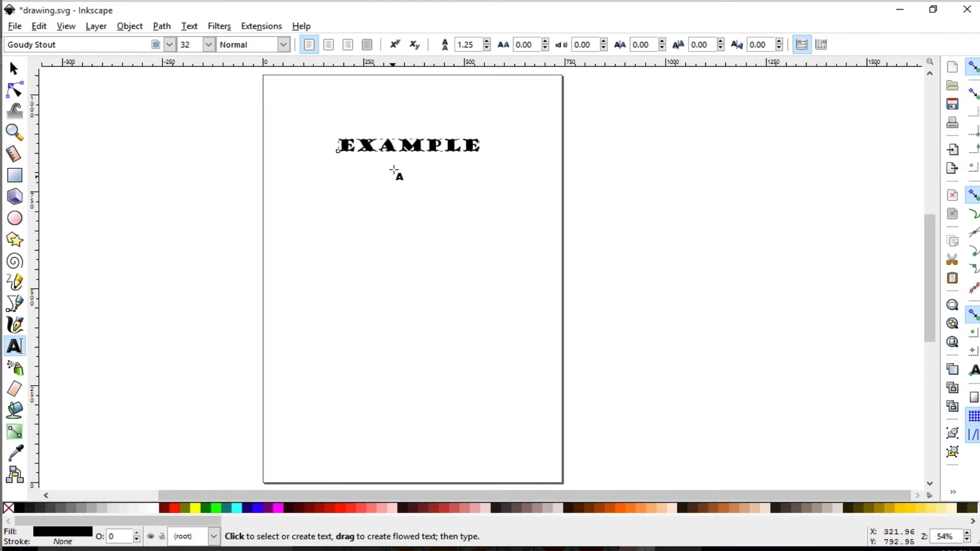
# Step: Change the font of the "Example" text to Matura MT Script Capitals
pyautogui.doubleClick(389, 146)
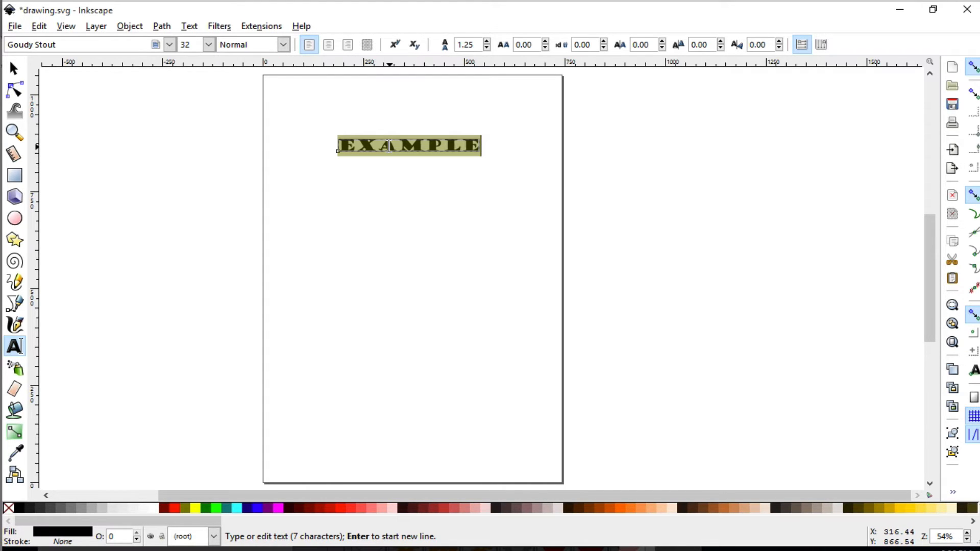
pyautogui.click(170, 45)
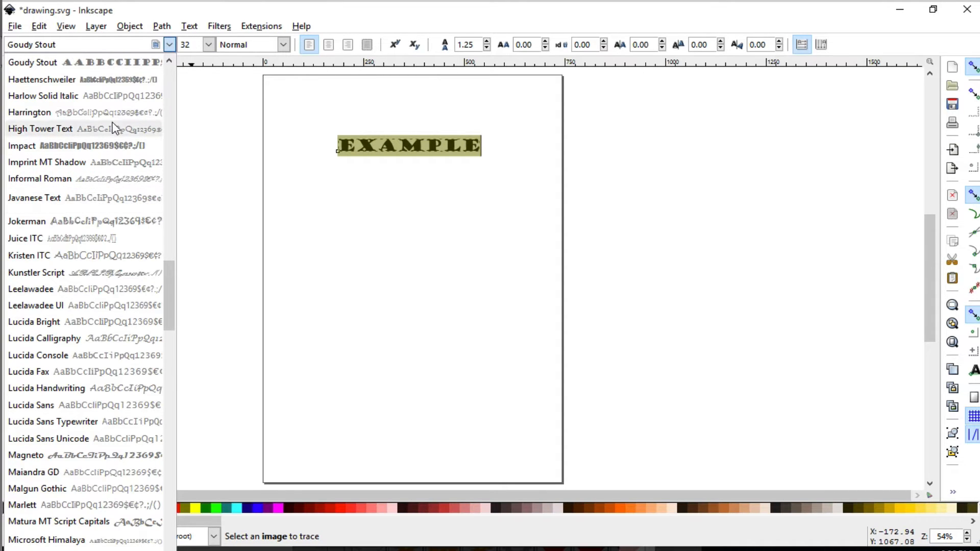
pyautogui.scroll(-8, 113, 168)
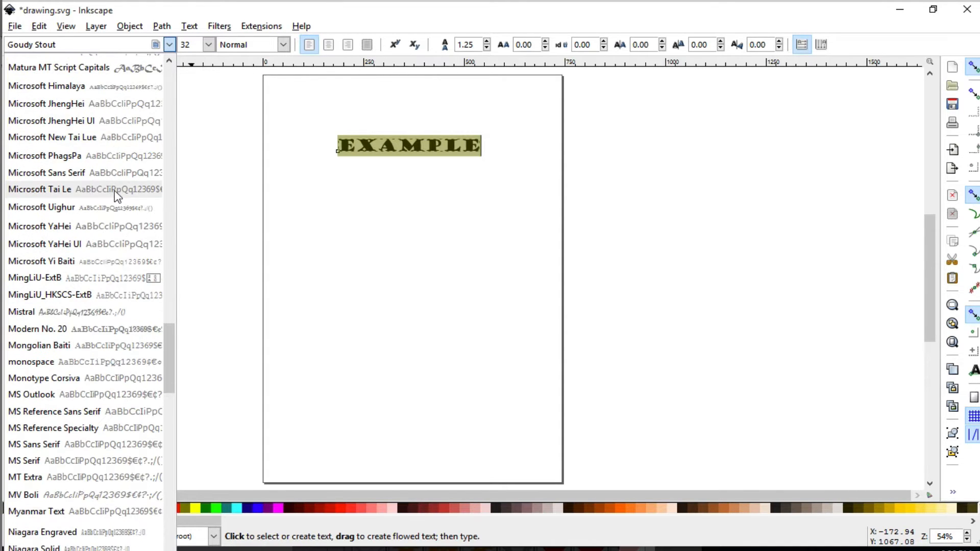
pyautogui.scroll(3, 116, 196)
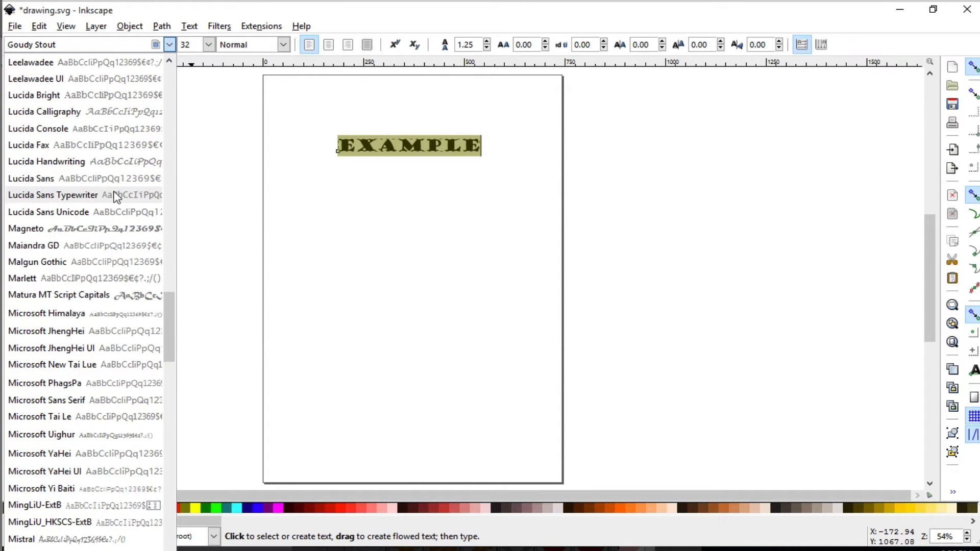
pyautogui.click(101, 301)
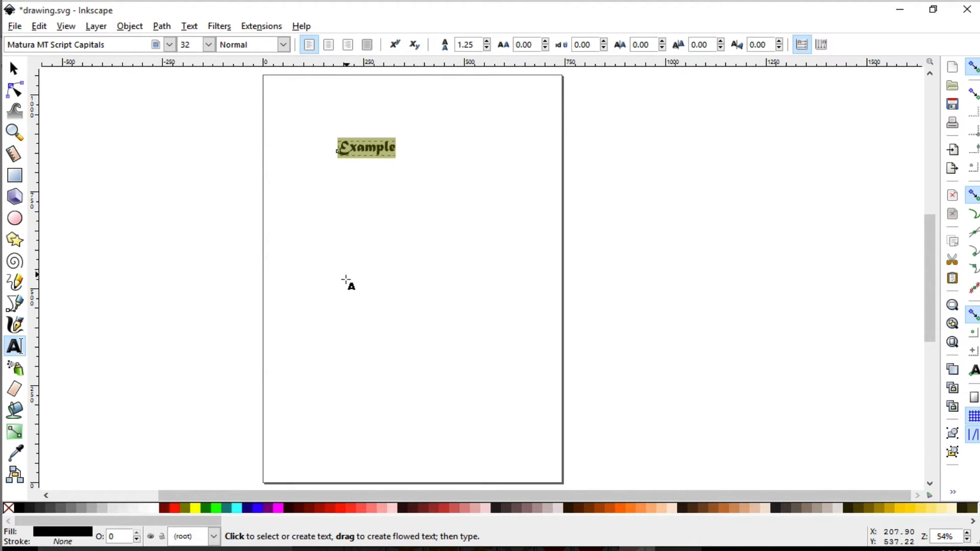
# Step: Set Impact as the default font for new text through the Text and Font settings
pyautogui.click(346, 281)
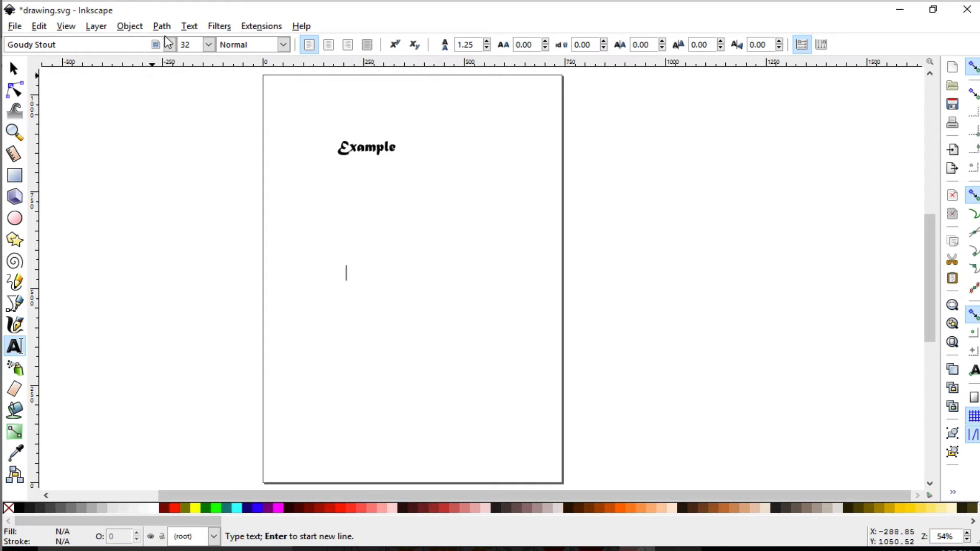
pyautogui.click(190, 26)
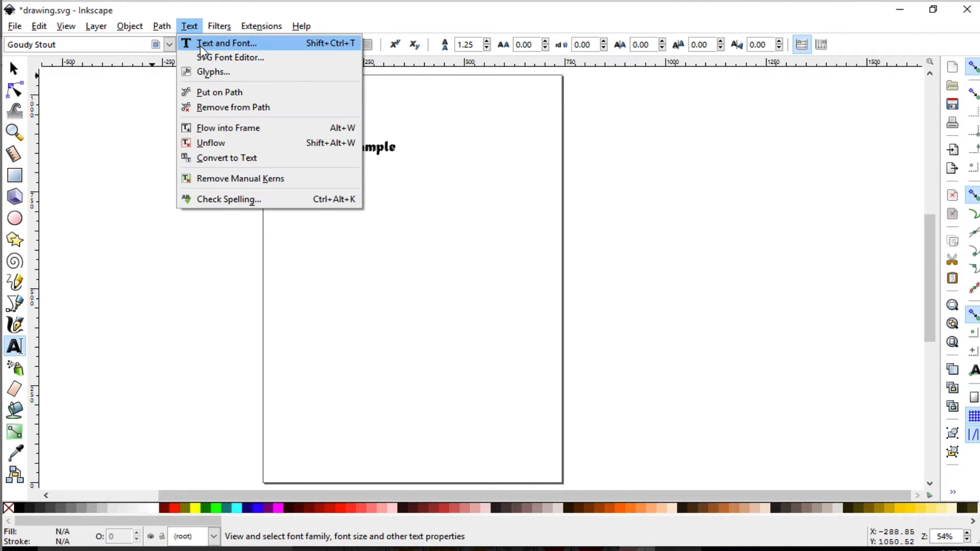
pyautogui.click(200, 45)
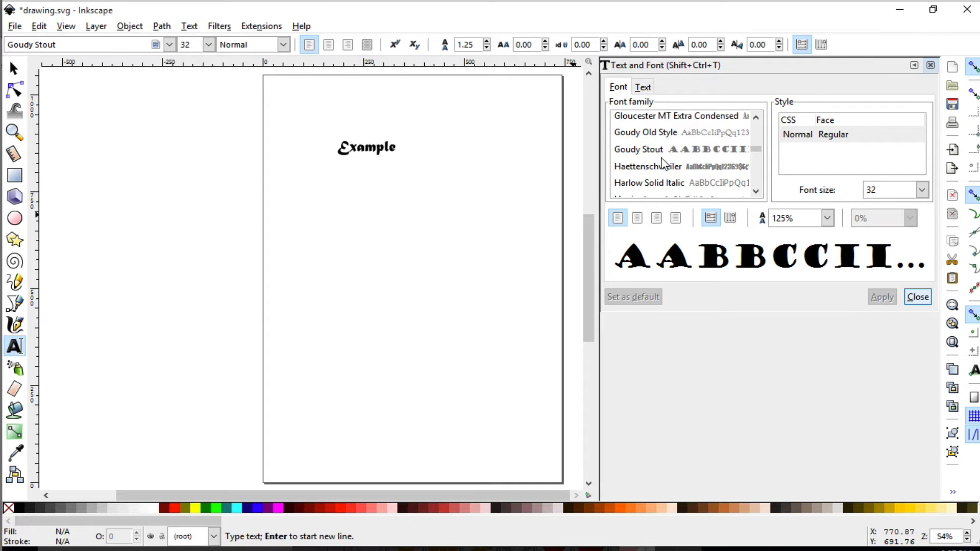
pyautogui.scroll(-5, 663, 161)
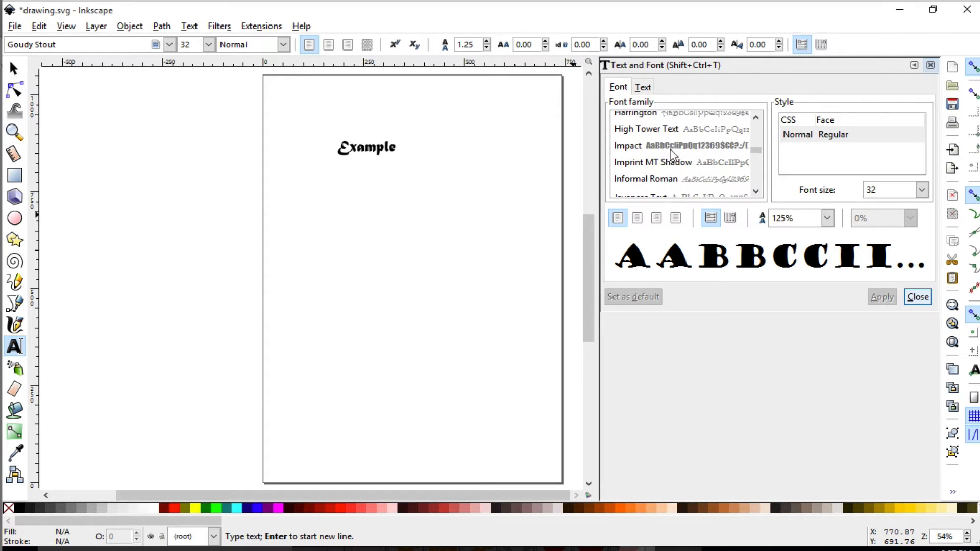
pyautogui.click(673, 153)
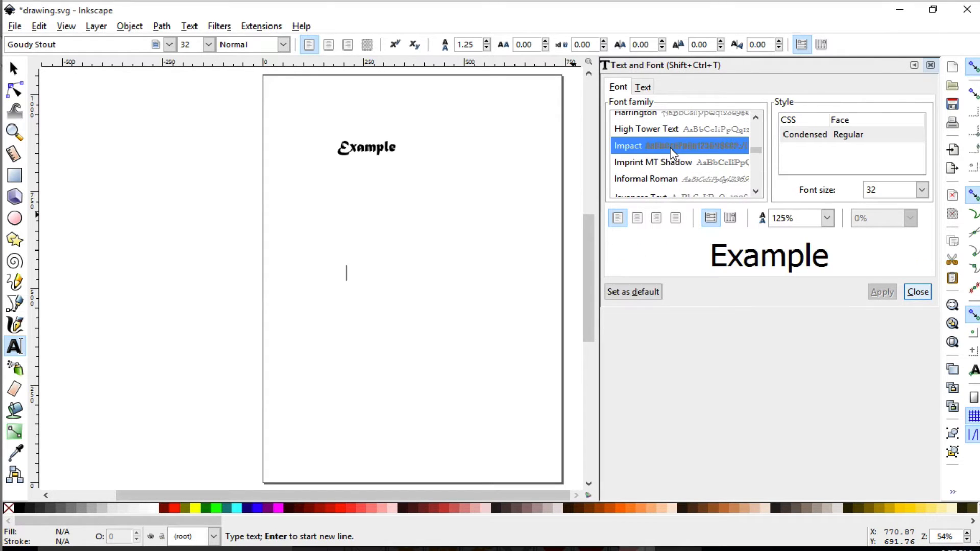
pyautogui.click(638, 294)
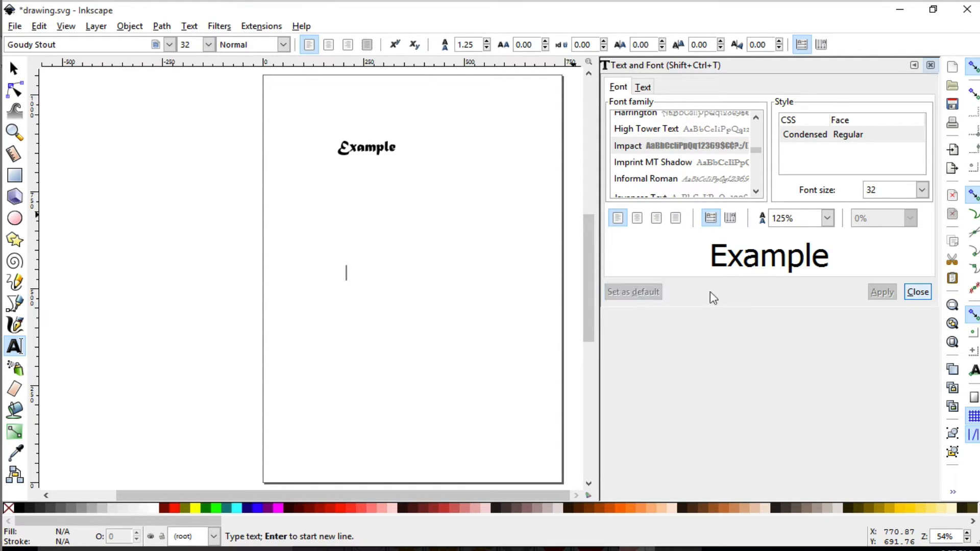
pyautogui.click(917, 291)
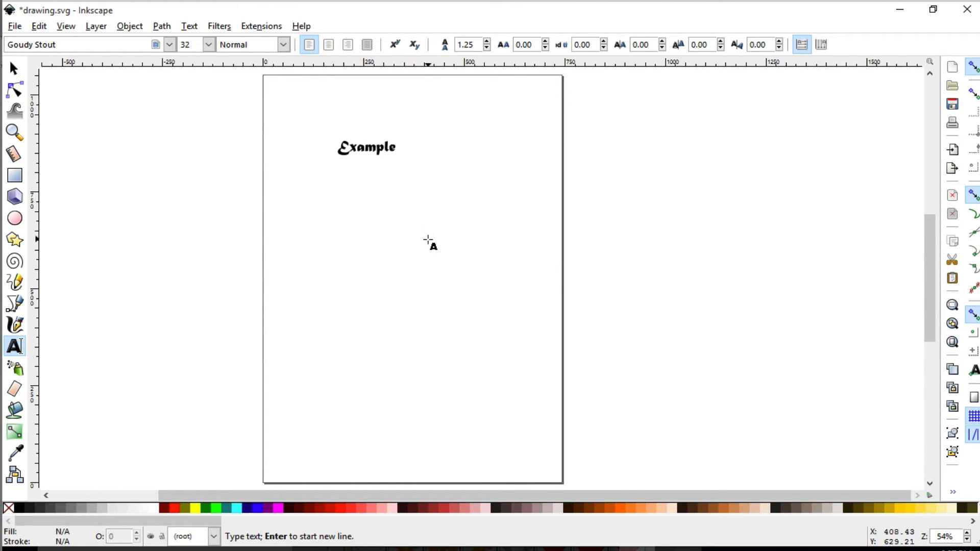
# Step: Add a second "Example" text in Impact near the page's middle and enlarge it to about 407 by 138 px
pyautogui.click(427, 240)
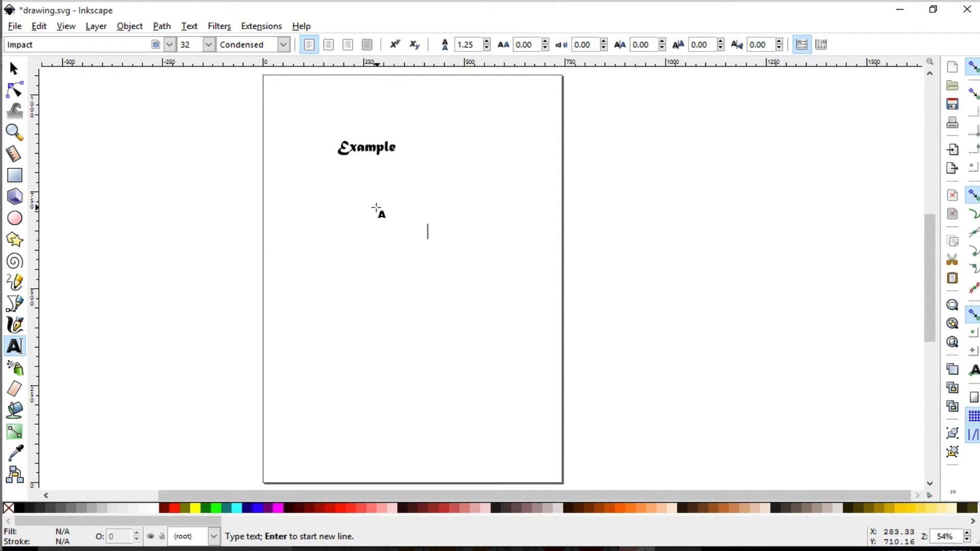
pyautogui.write('Example')
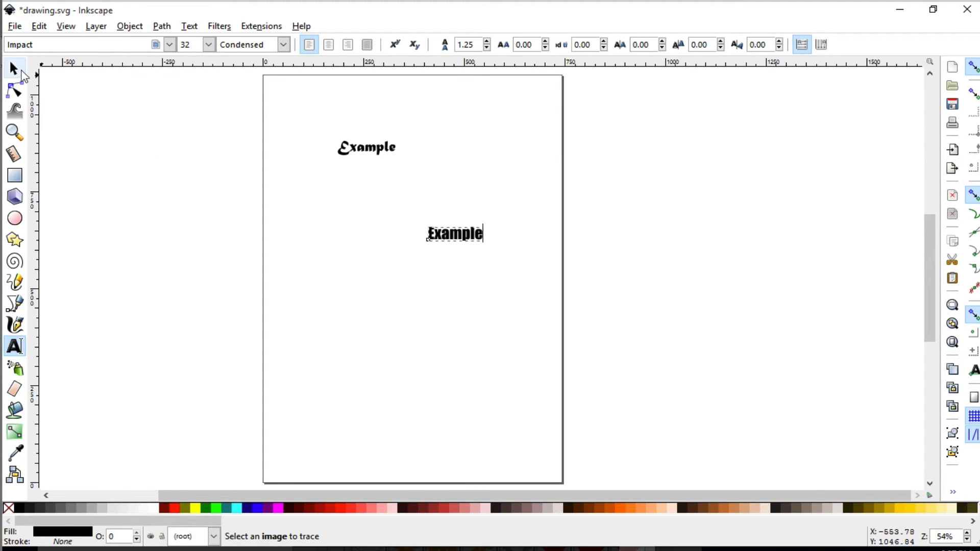
pyautogui.click(13, 67)
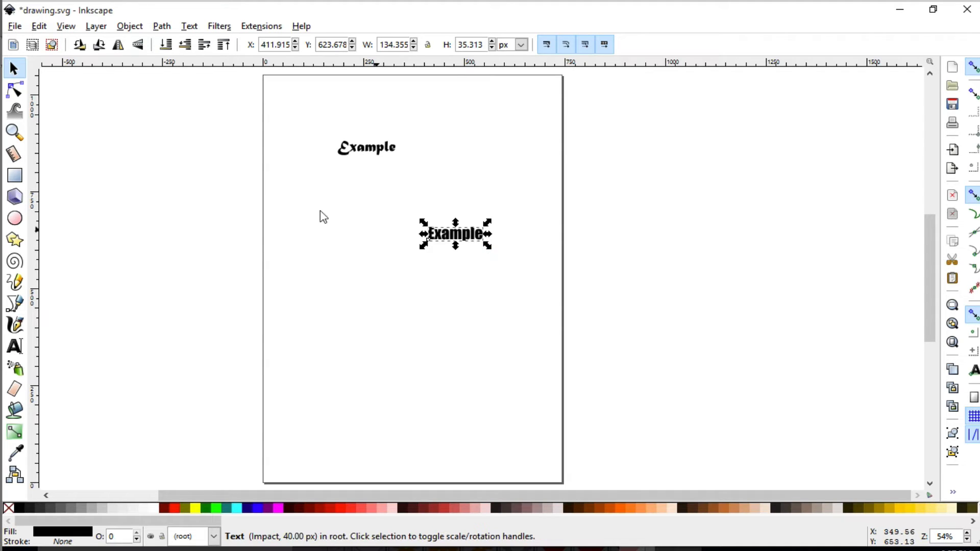
pyautogui.click(14, 28)
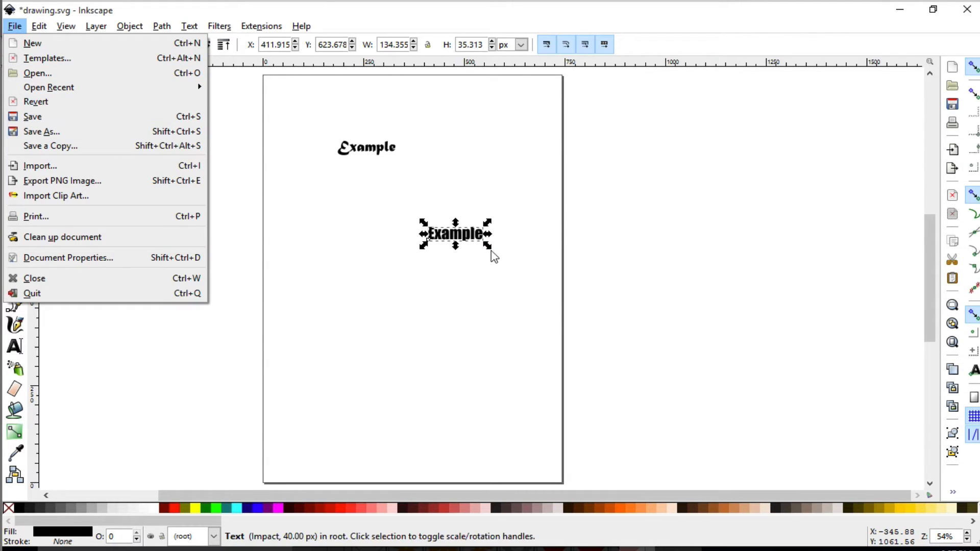
pyautogui.click(504, 259)
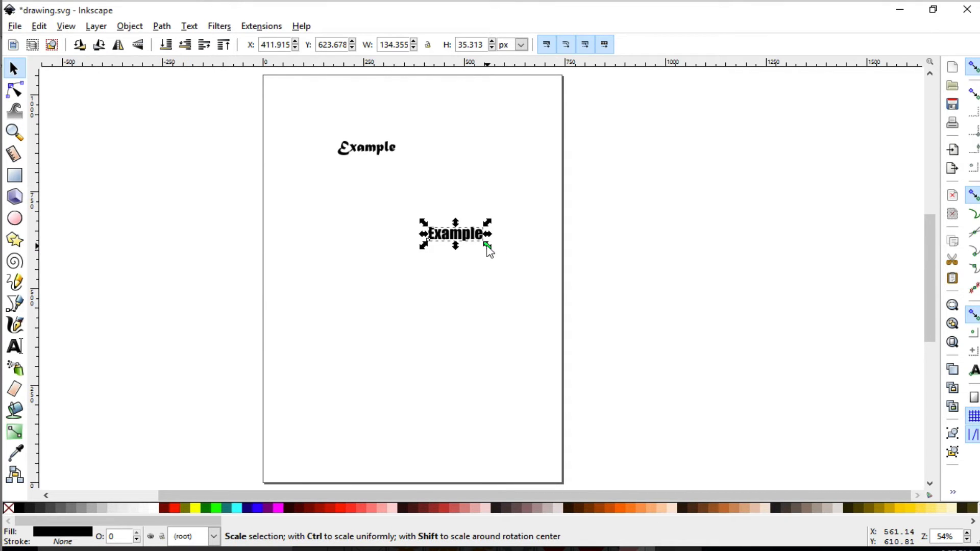
pyautogui.moveTo(487, 247); pyautogui.dragTo(471, 275)
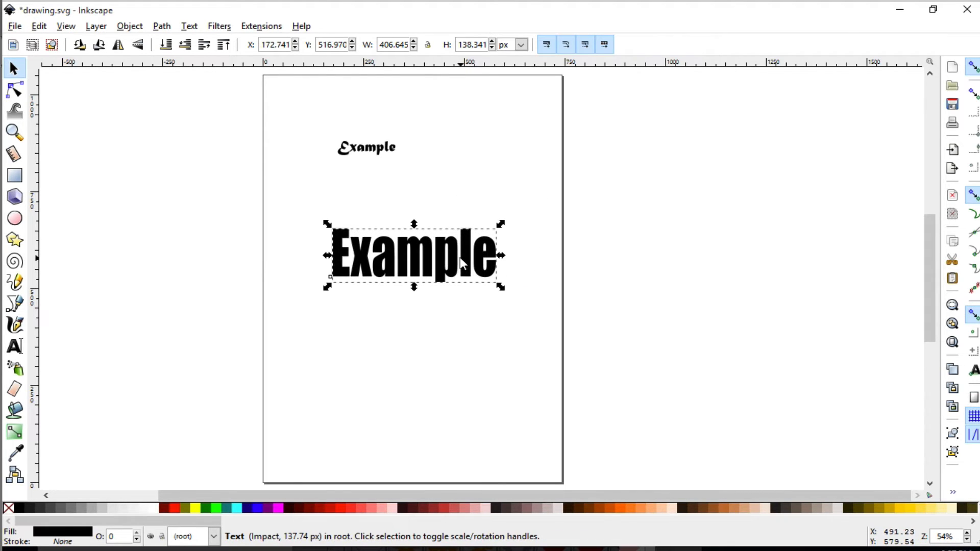
# Step: Convert the large "Example" text from object to path and move it to about X 143, Y 537 px
pyautogui.click(483, 374)
pyautogui.moveTo(301, 206); pyautogui.dragTo(534, 317)
pyautogui.click(161, 27)
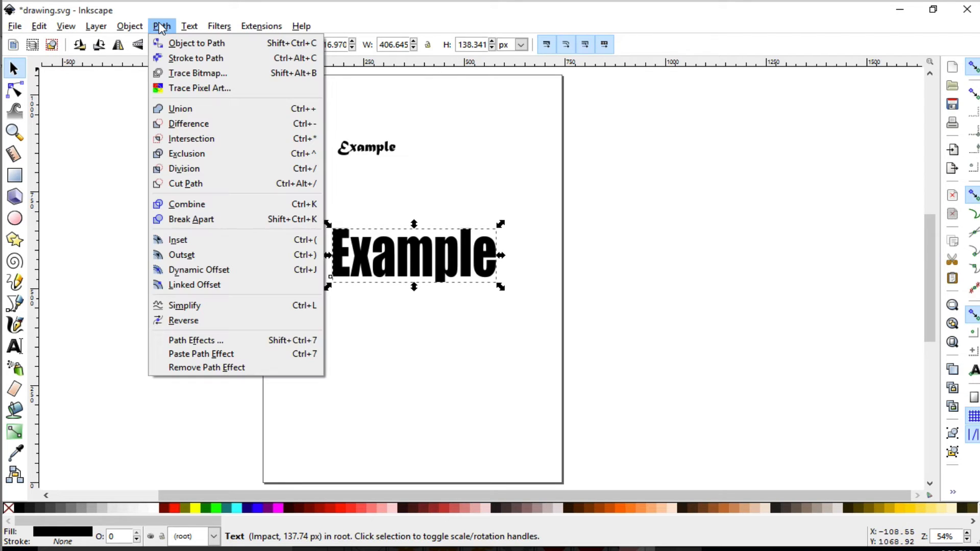
pyautogui.click(169, 45)
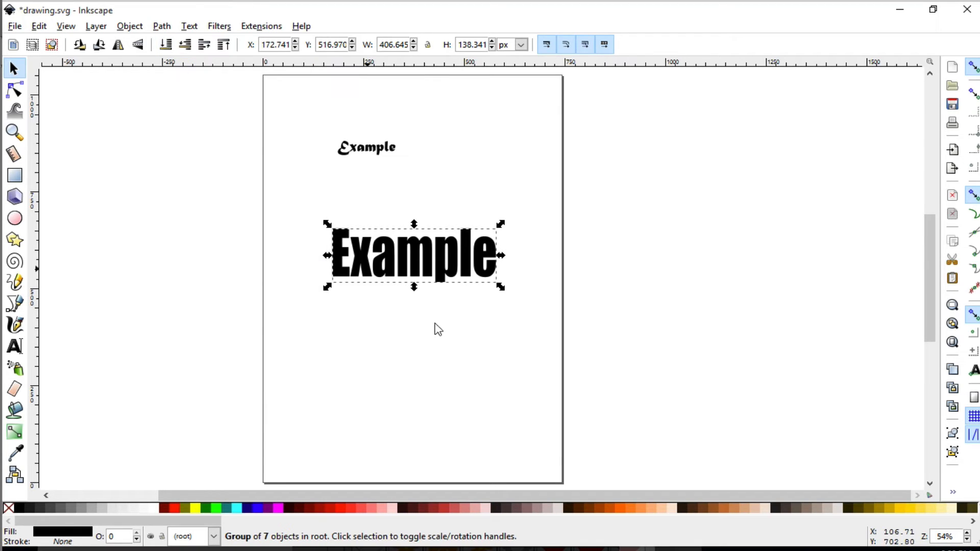
pyautogui.click(500, 359)
pyautogui.moveTo(448, 263)
pyautogui.mouseDown()
pyautogui.moveTo(443, 290)
pyautogui.moveTo(437, 257)
pyautogui.mouseUp()
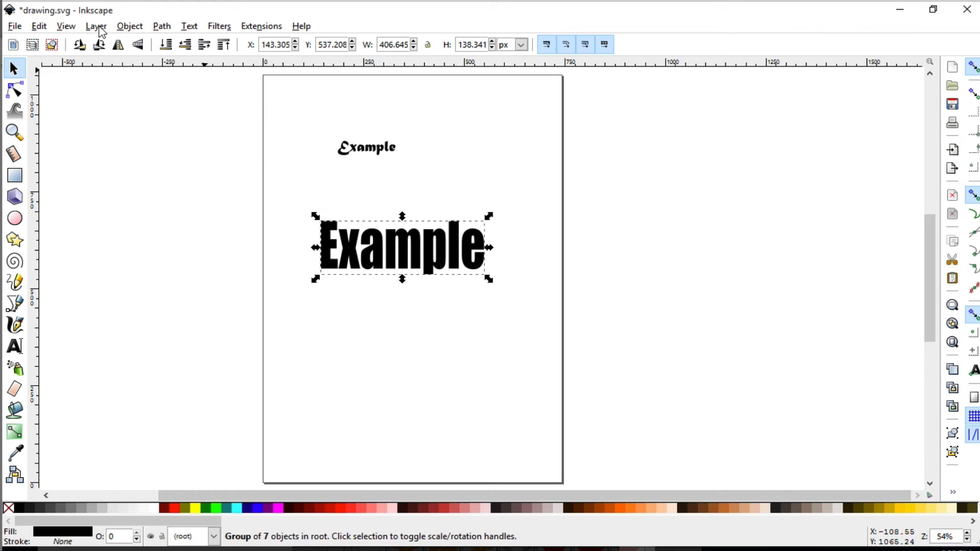
# Step: Compare the converted text with the unconverted one in Outline display mode, and return to Normal display mode
pyautogui.click(67, 26)
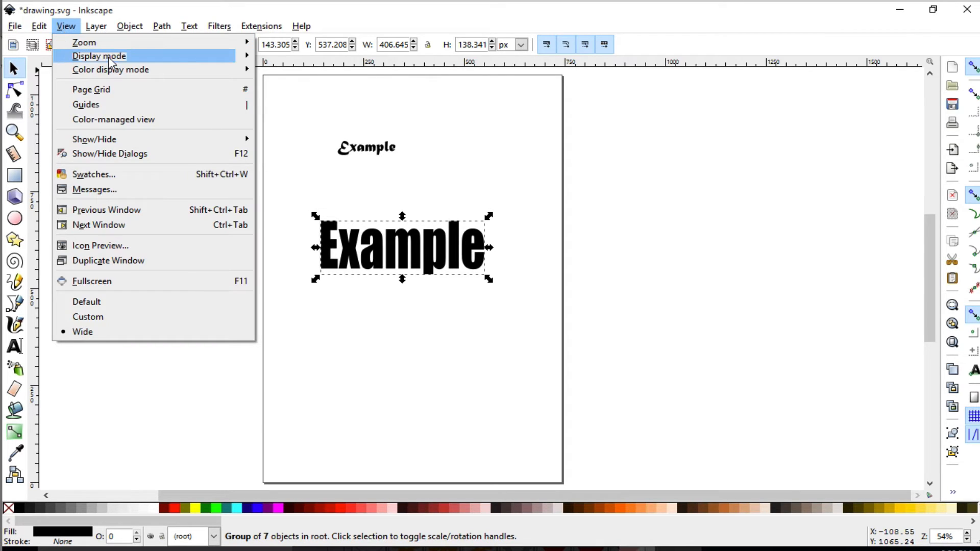
pyautogui.moveTo(121, 61)
pyautogui.click(298, 101)
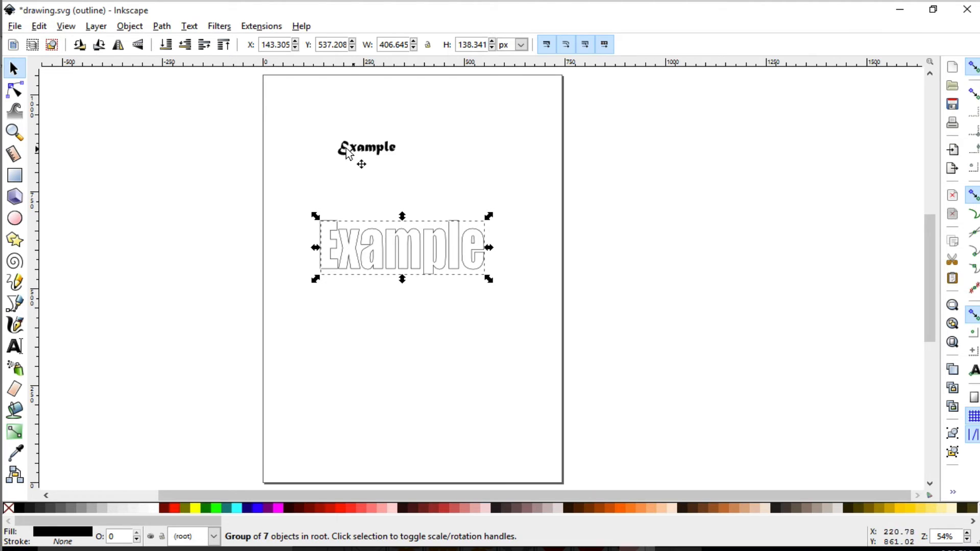
pyautogui.click(370, 153)
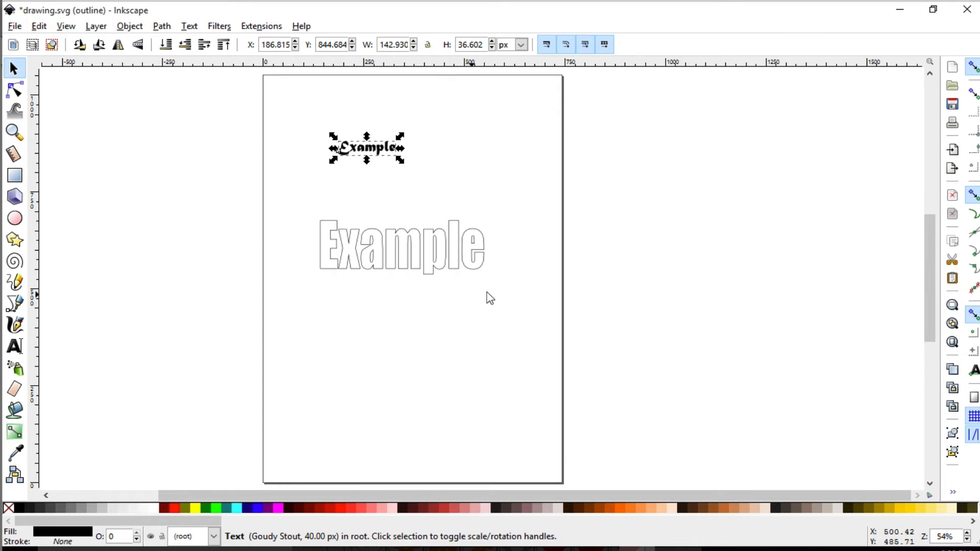
pyautogui.click(356, 208)
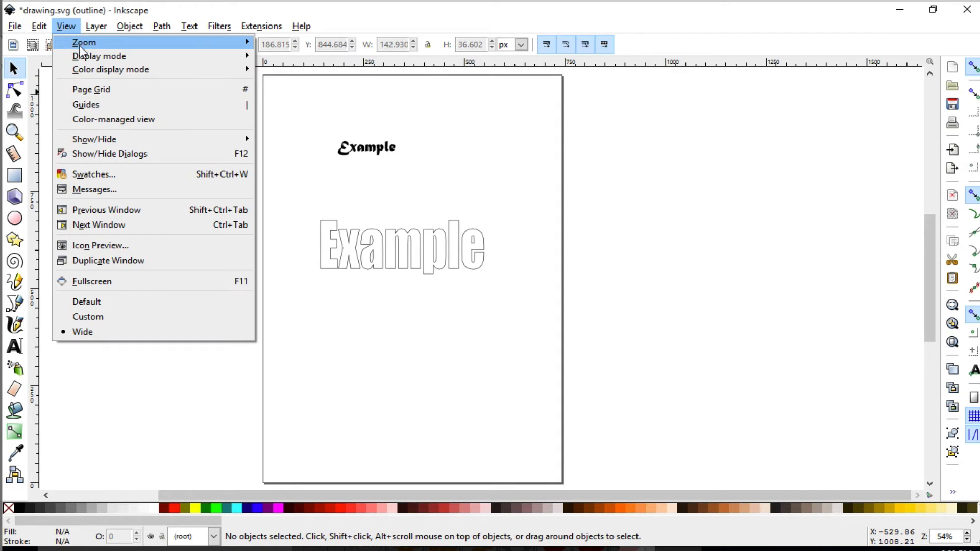
pyautogui.moveTo(98, 58)
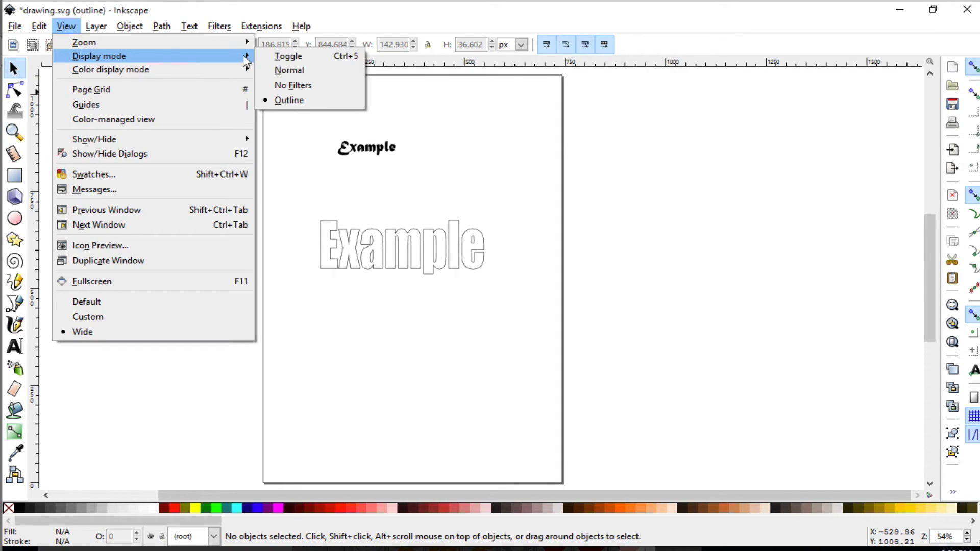
pyautogui.click(332, 76)
# Step: Move the large converted text down to about X 138, Y 502 px and ungroup it into separate letters
pyautogui.click(363, 273)
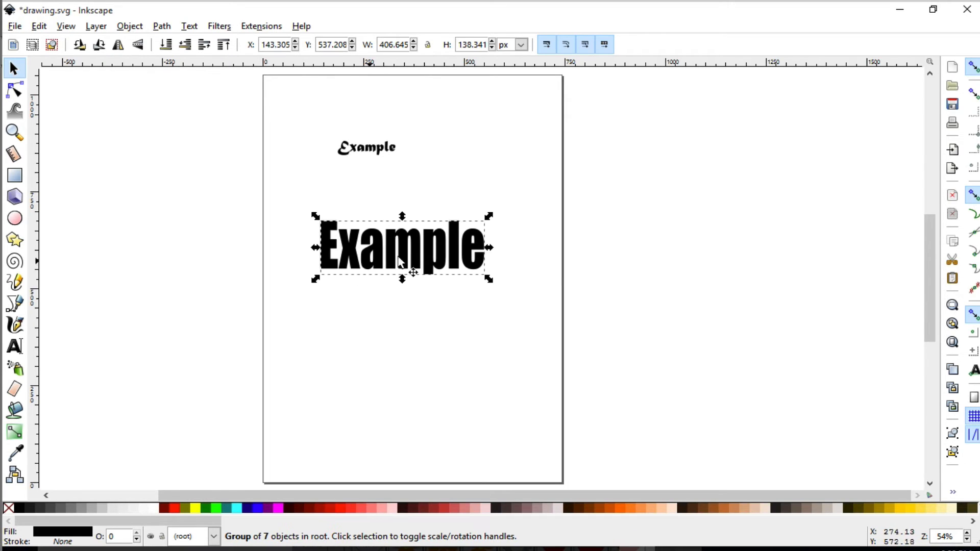
pyautogui.moveTo(438, 267); pyautogui.dragTo(435, 280)
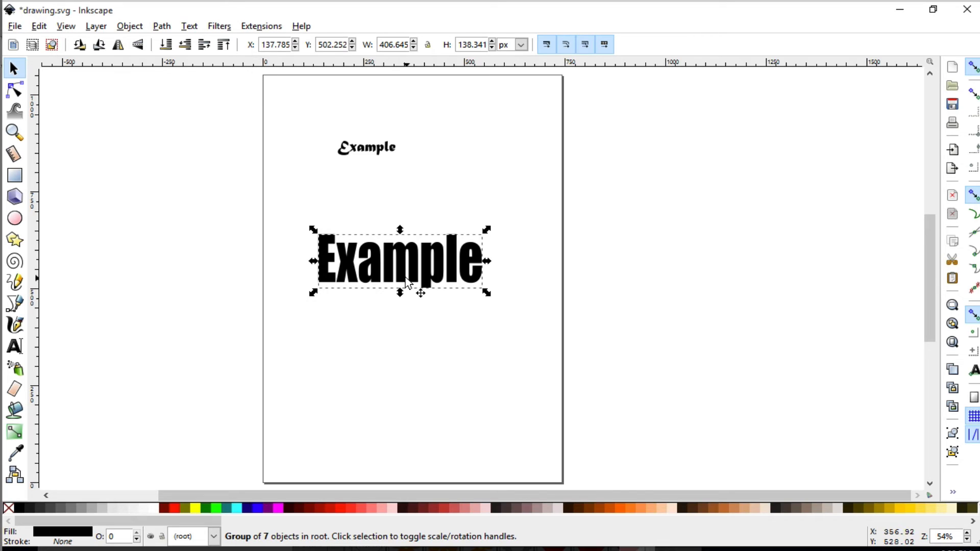
pyautogui.click(129, 26)
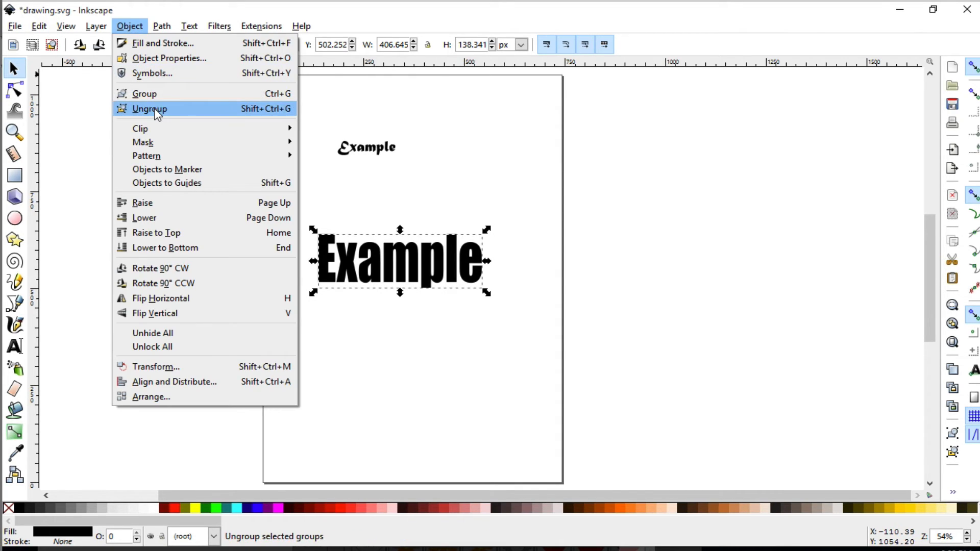
pyautogui.click(153, 108)
pyautogui.click(295, 302)
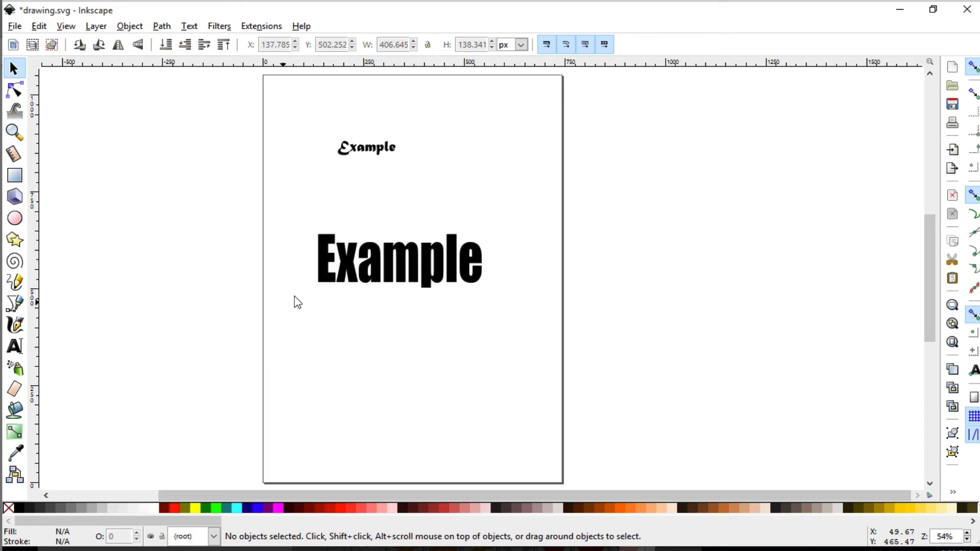
# Step: Move the separate letters of the large "Example" together at staggered heights so neighbours overlap, about 305 by 199 px overall
pyautogui.click(321, 274)
pyautogui.moveTo(321, 268); pyautogui.dragTo(391, 250)
pyautogui.moveTo(452, 261); pyautogui.dragTo(415, 264)
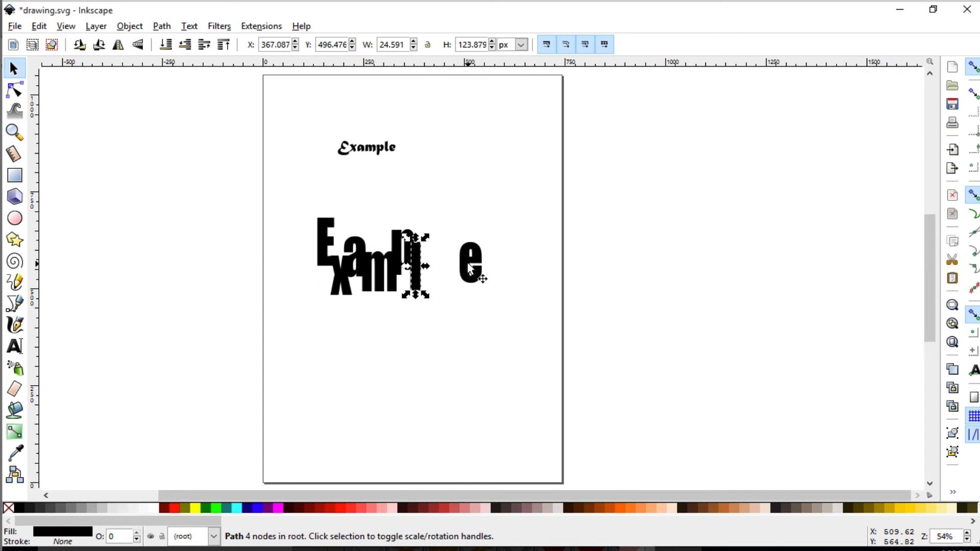
pyautogui.moveTo(479, 275); pyautogui.dragTo(424, 252)
pyautogui.click(489, 378)
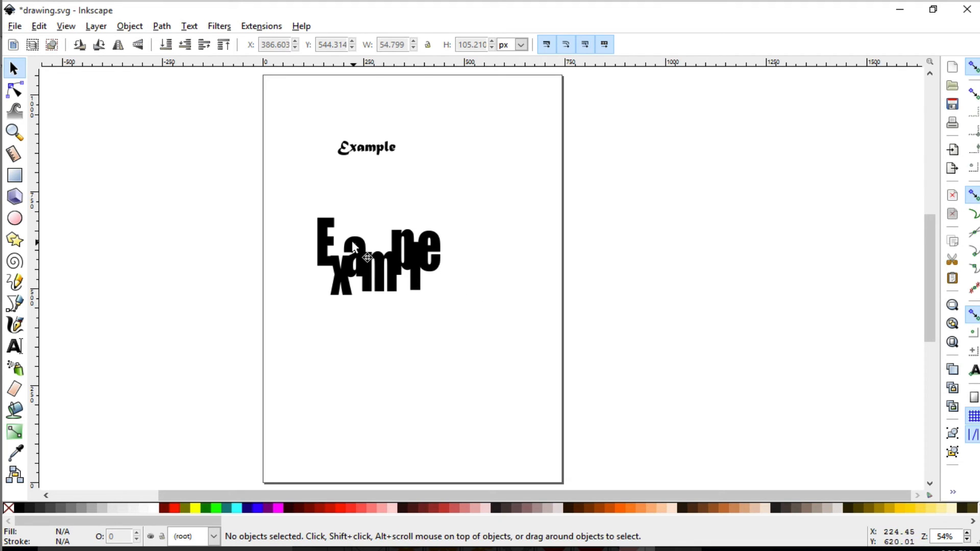
# Step: Select all seven overlapping letters of the large "Example" and merge them into a single path with Union
pyautogui.moveTo(278, 195); pyautogui.dragTo(531, 340)
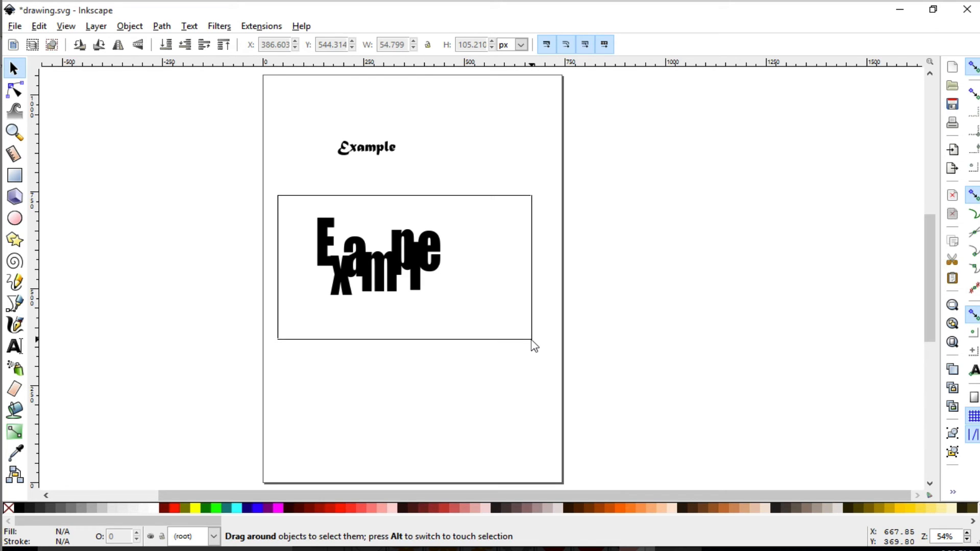
pyautogui.moveTo(531, 339); pyautogui.dragTo(529, 342)
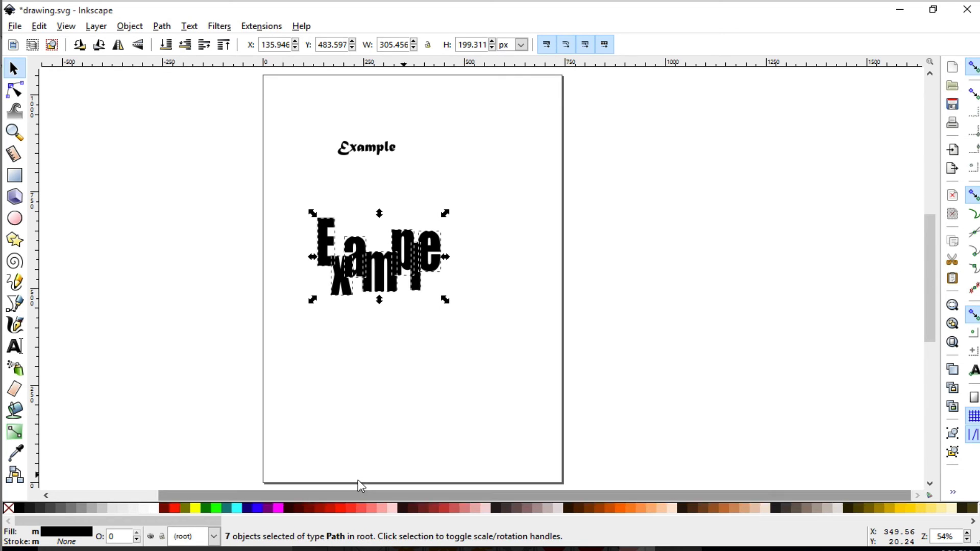
pyautogui.click(161, 26)
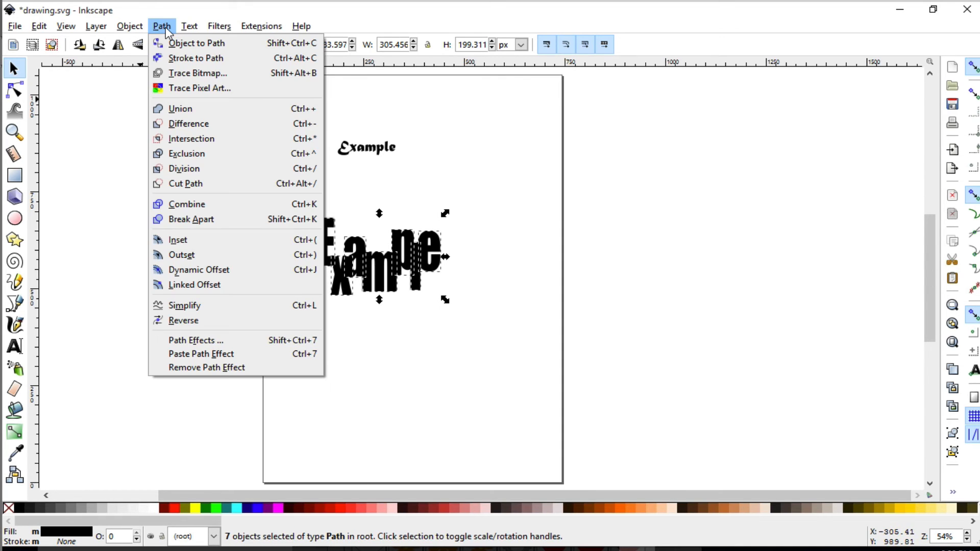
pyautogui.click(216, 112)
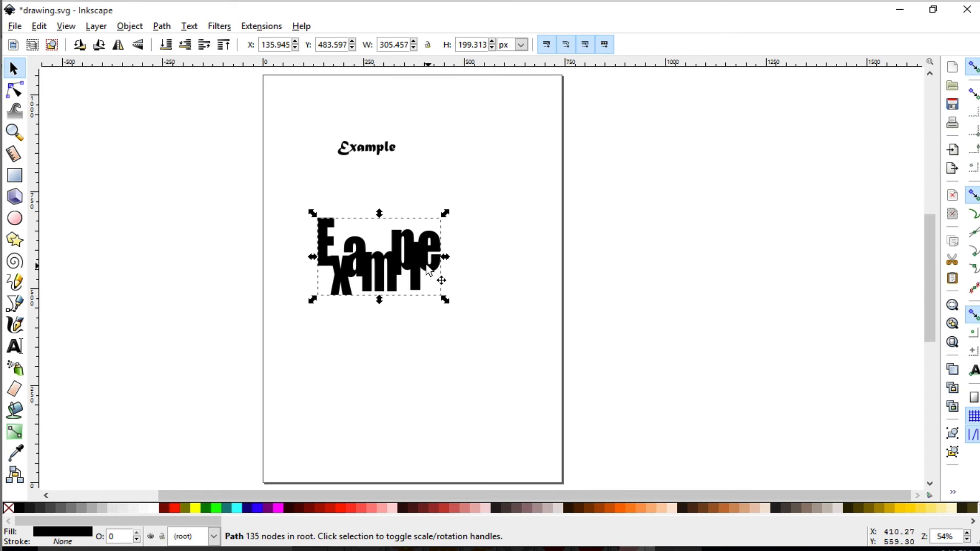
# Step: Switch to Outline display mode and examine the merged lettering's contour up close, then return to the whole-page view
pyautogui.click(66, 26)
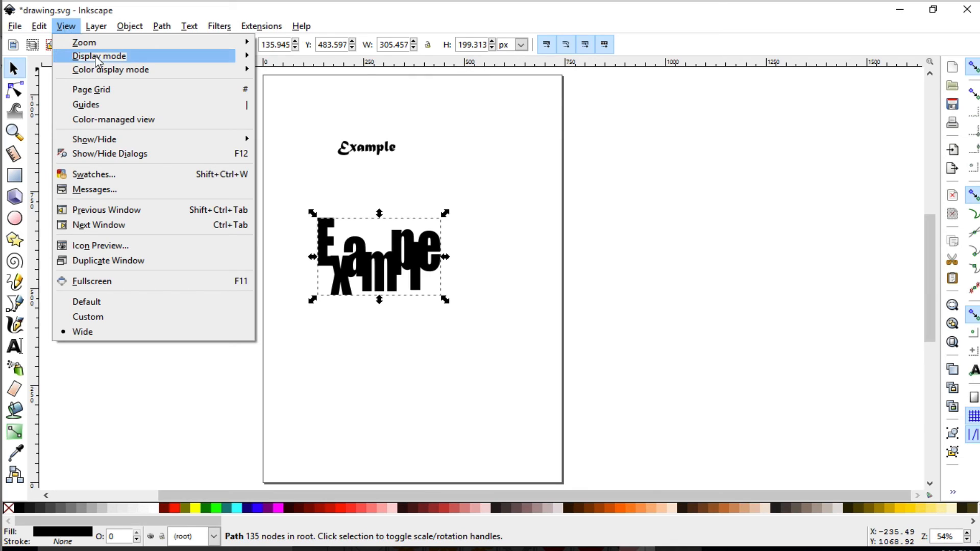
pyautogui.moveTo(98, 57)
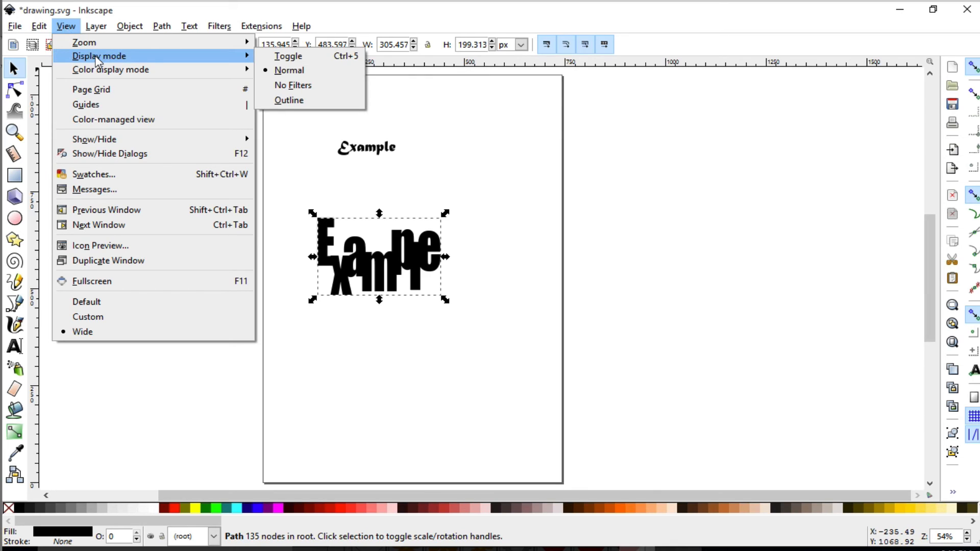
pyautogui.click(289, 100)
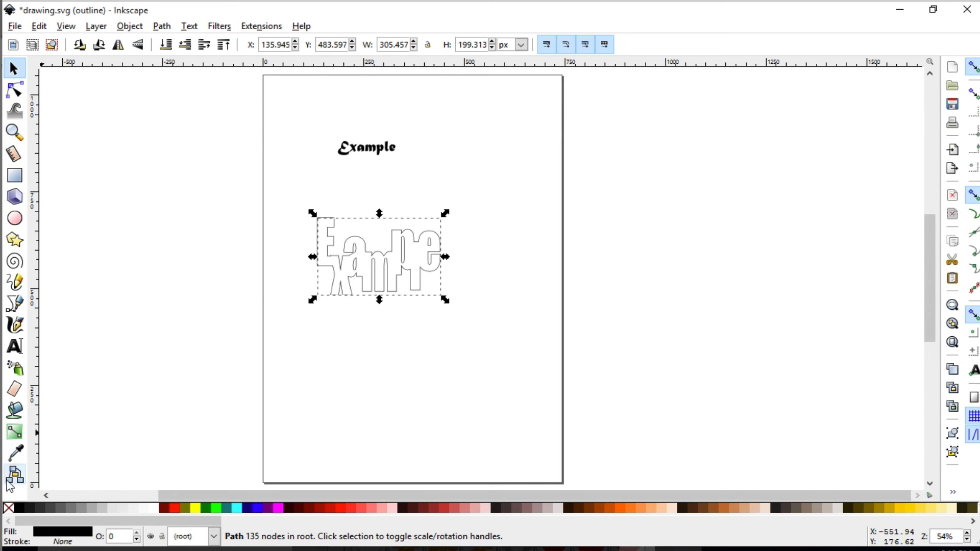
pyautogui.click(14, 132)
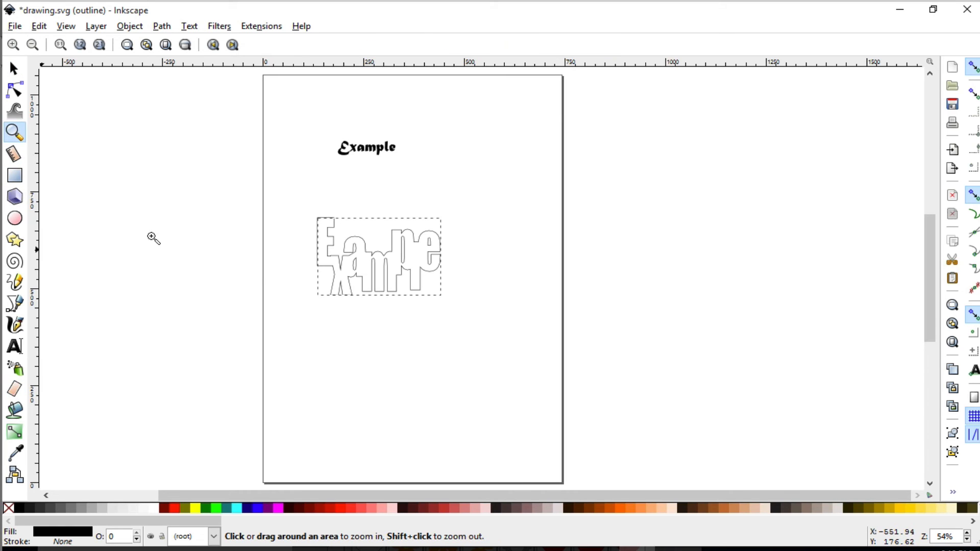
pyautogui.moveTo(298, 210); pyautogui.dragTo(527, 335)
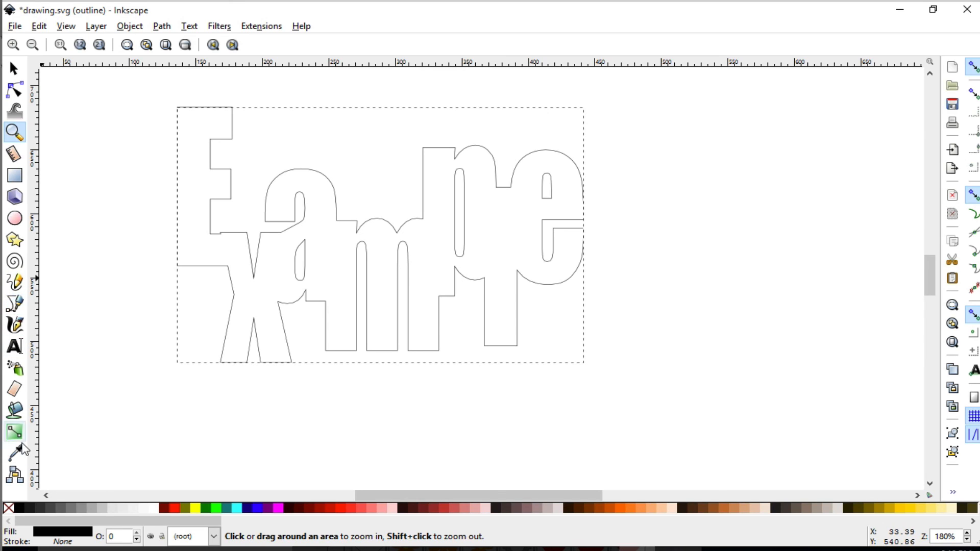
pyautogui.click(165, 45)
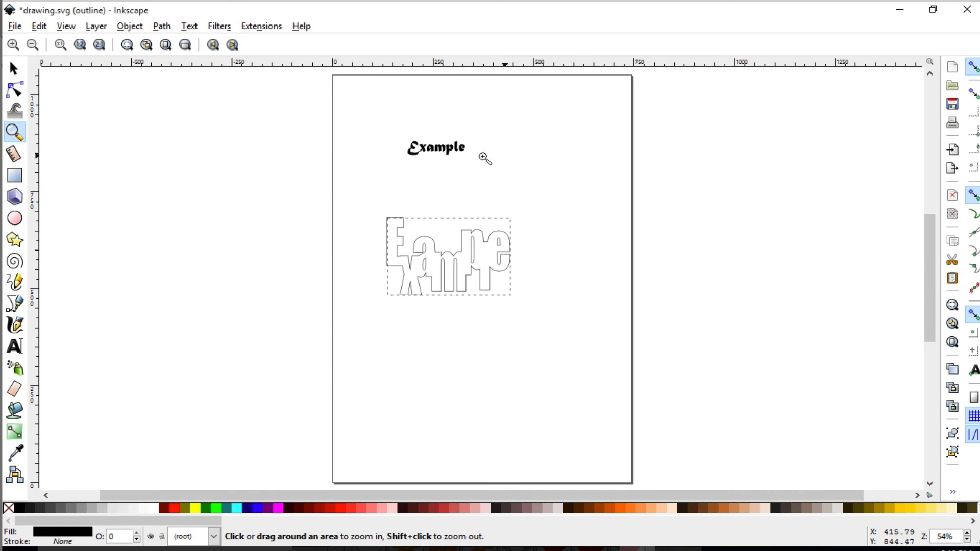
# Step: Select the whole word in the small unconverted "Example" text for editing with the Text tool
pyautogui.click(13, 346)
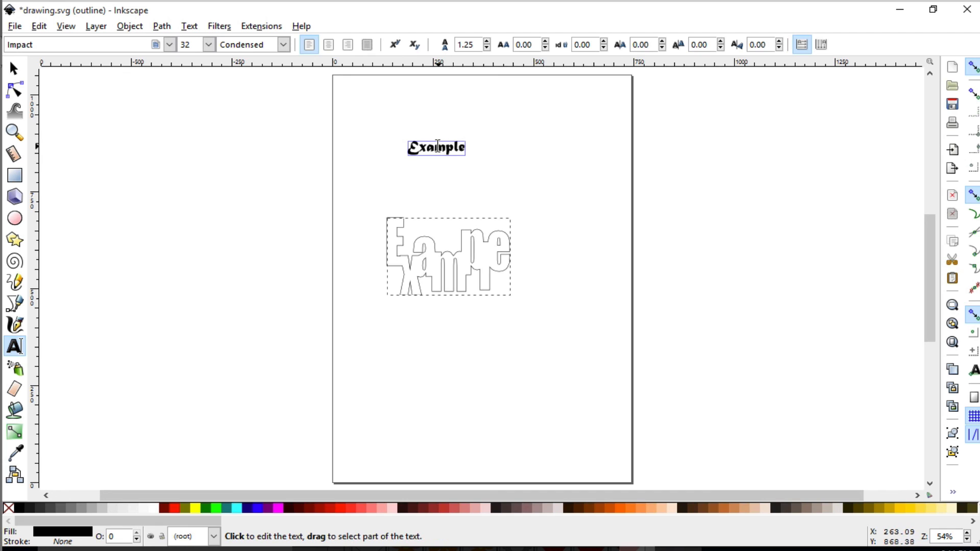
pyautogui.doubleClick(437, 148)
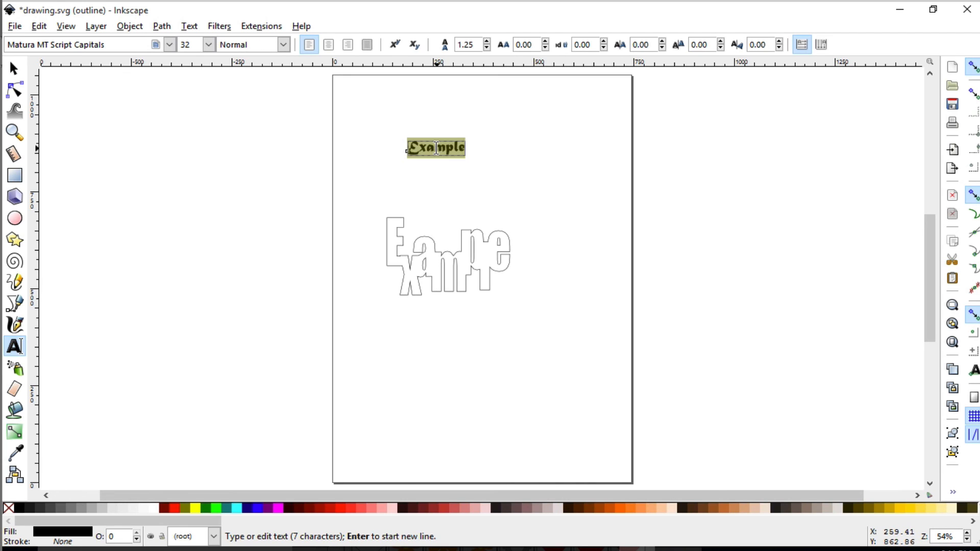